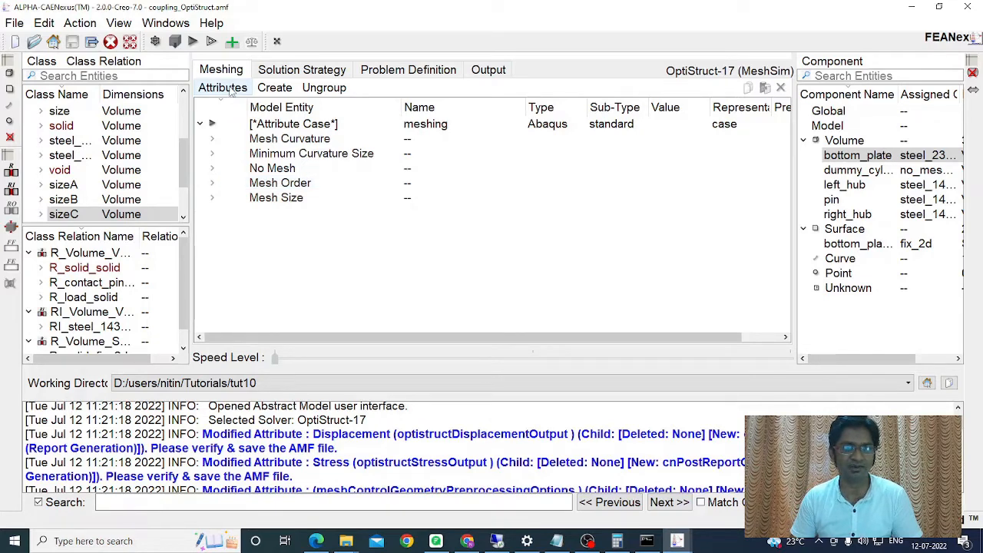
Step: Define a Double variable named meshSizeA with a constant value of 10
left_click(229, 90)
mouse_move(235, 176)
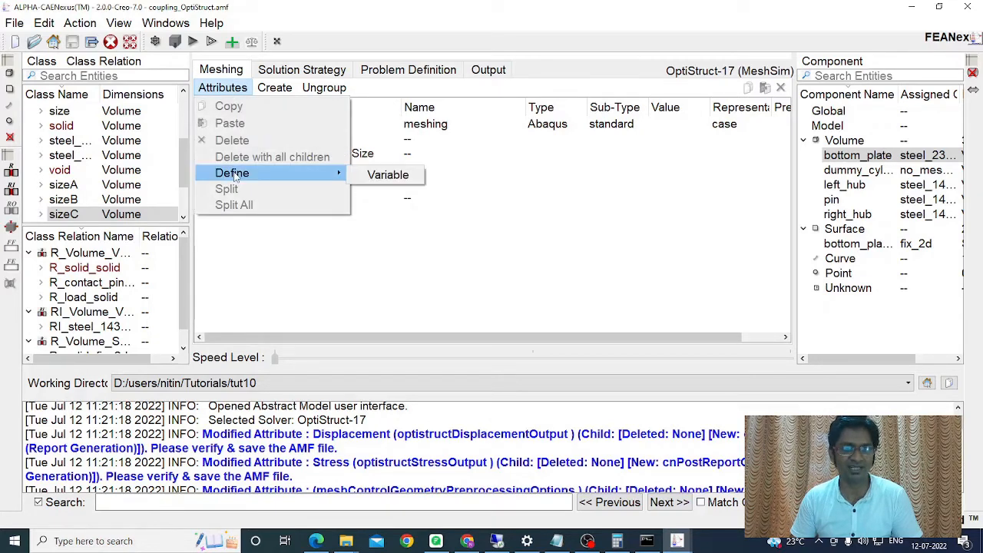
left_click(390, 176)
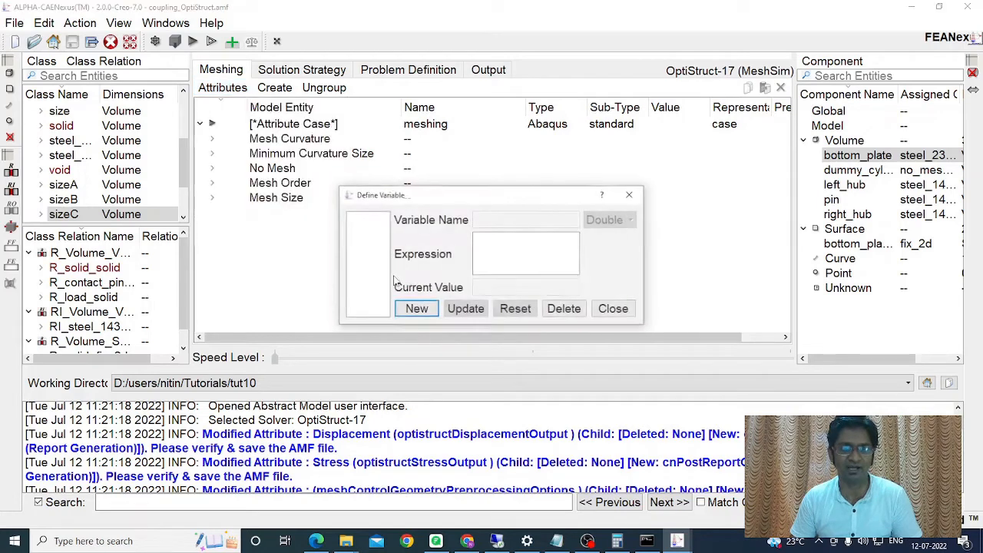
left_click(415, 310)
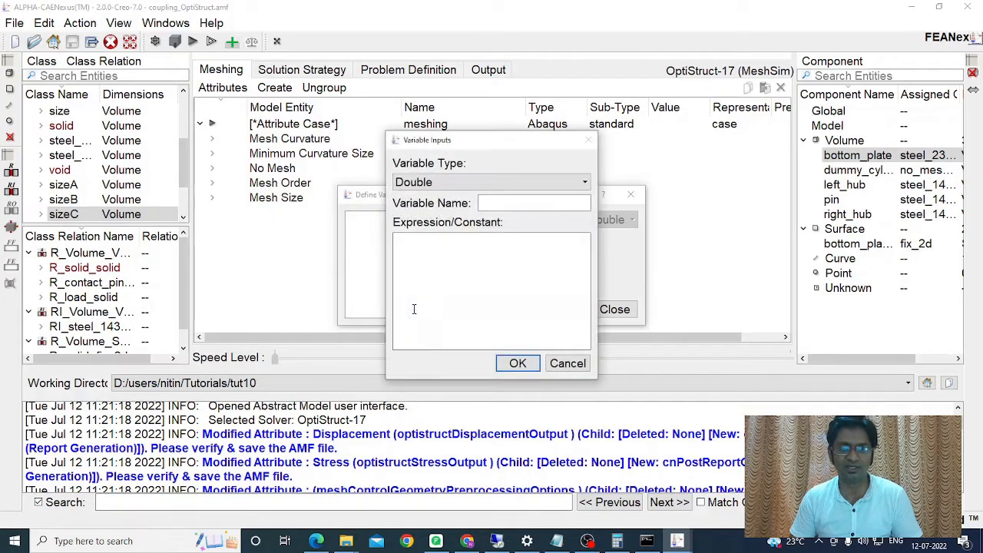
left_click(489, 203)
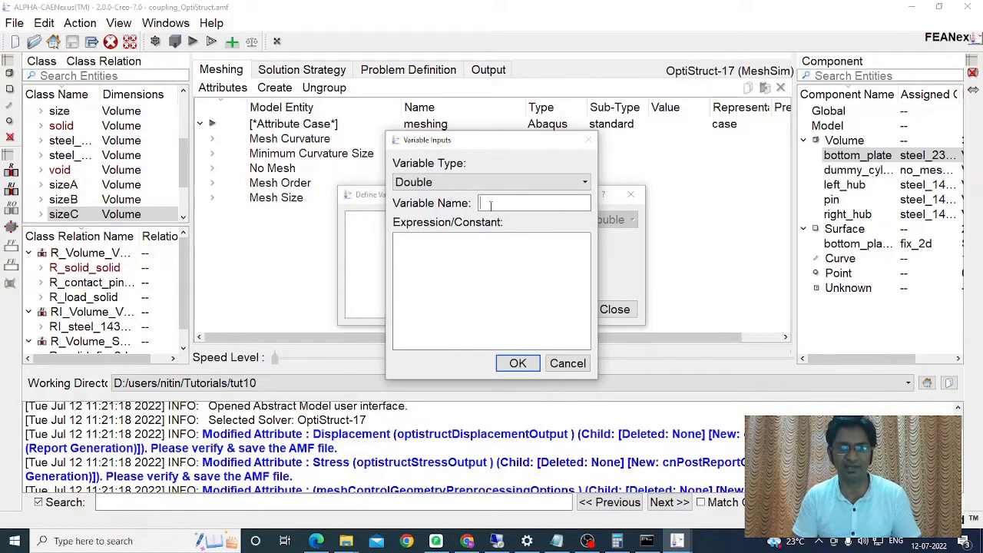
type("meshSiz")
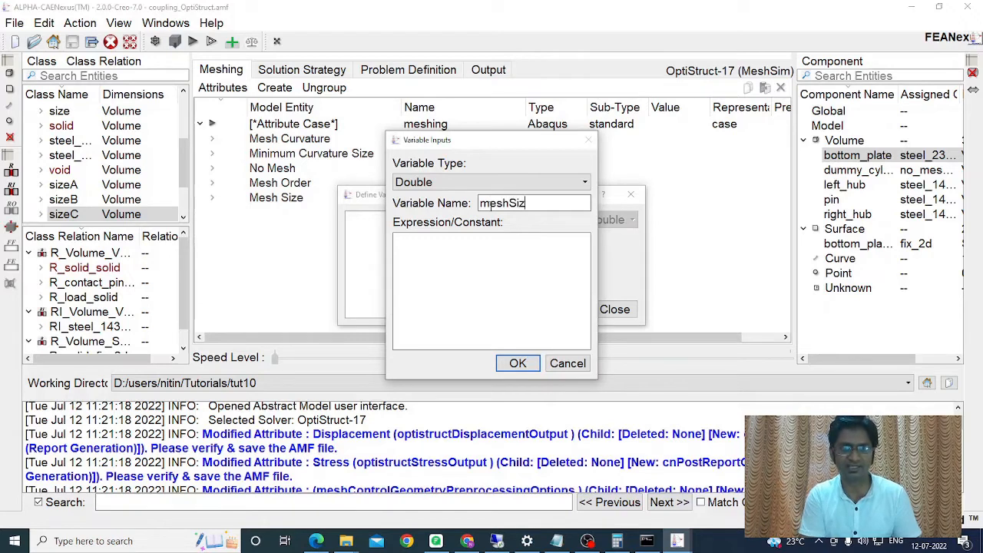
type("eA")
left_click(439, 252)
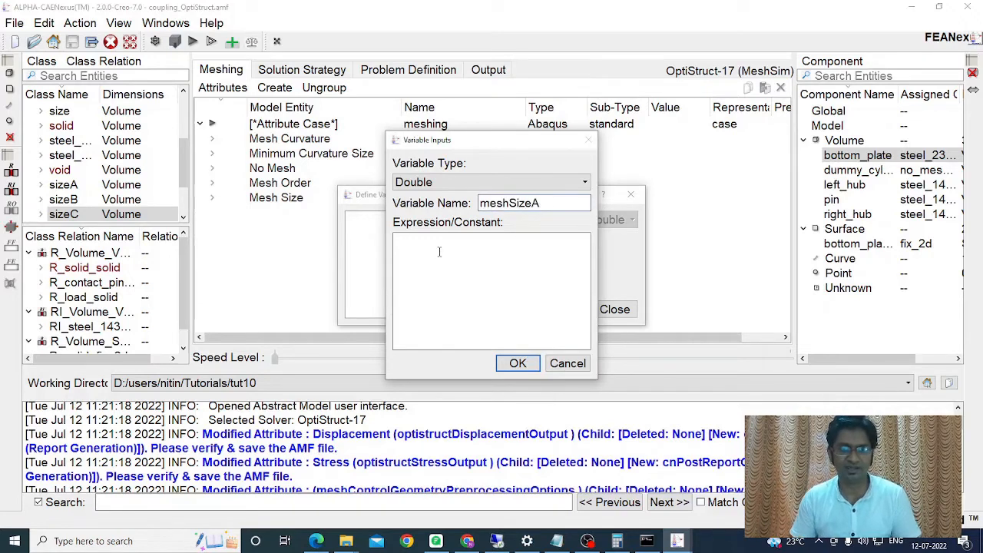
type("10")
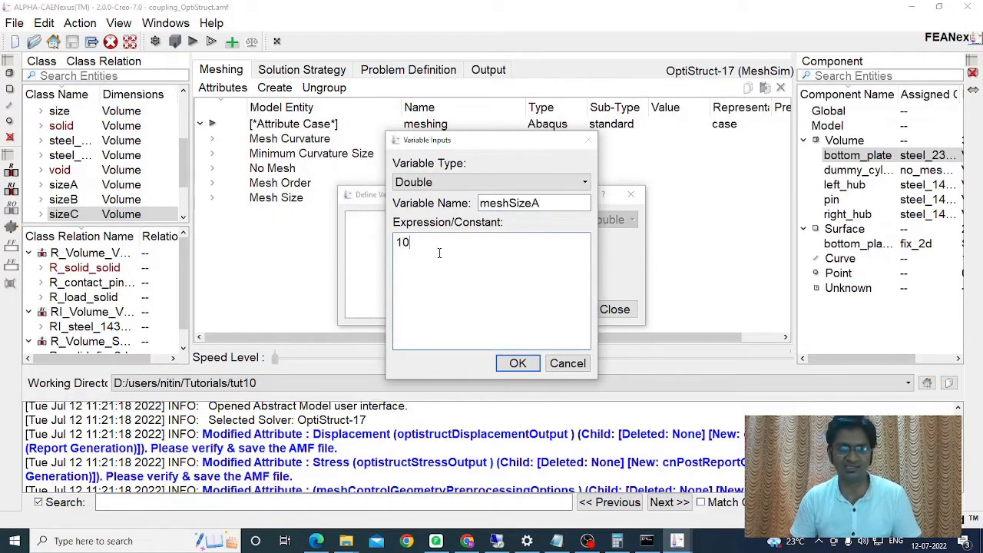
left_click(518, 363)
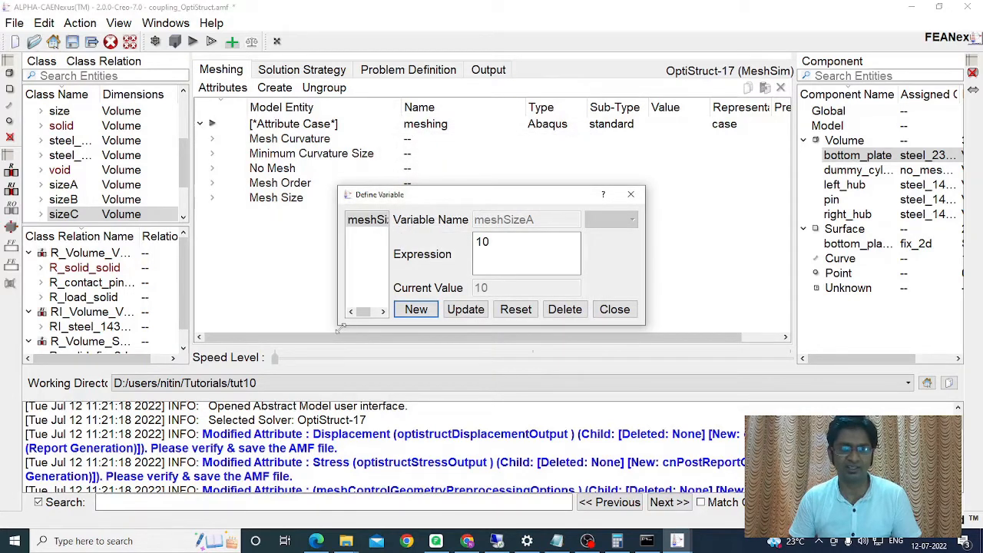
left_click_drag(338, 328, 259, 336)
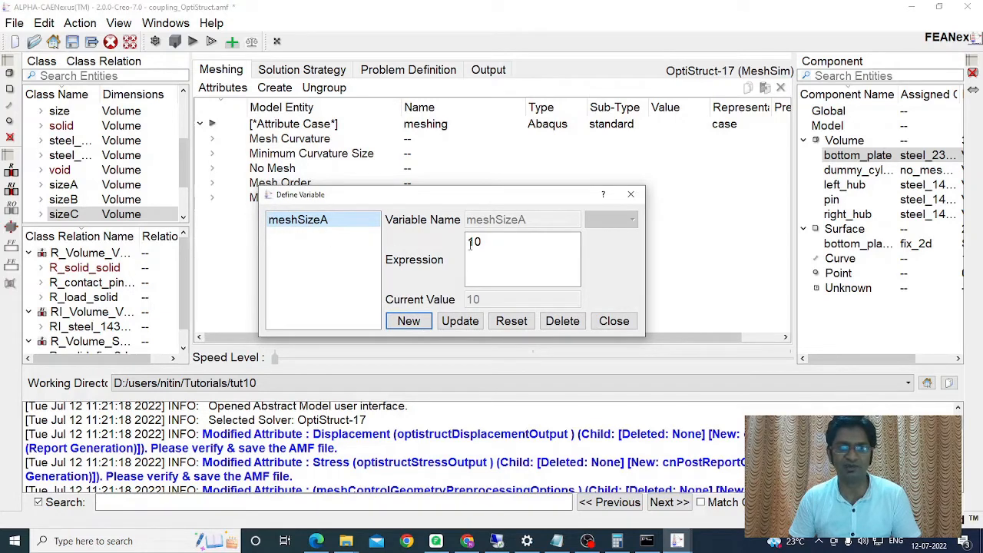
Step: Define a second Double variable named meshSizeB with the expression 1.2*meshSizeA, and finish defining variables
left_click(409, 322)
left_click(490, 205)
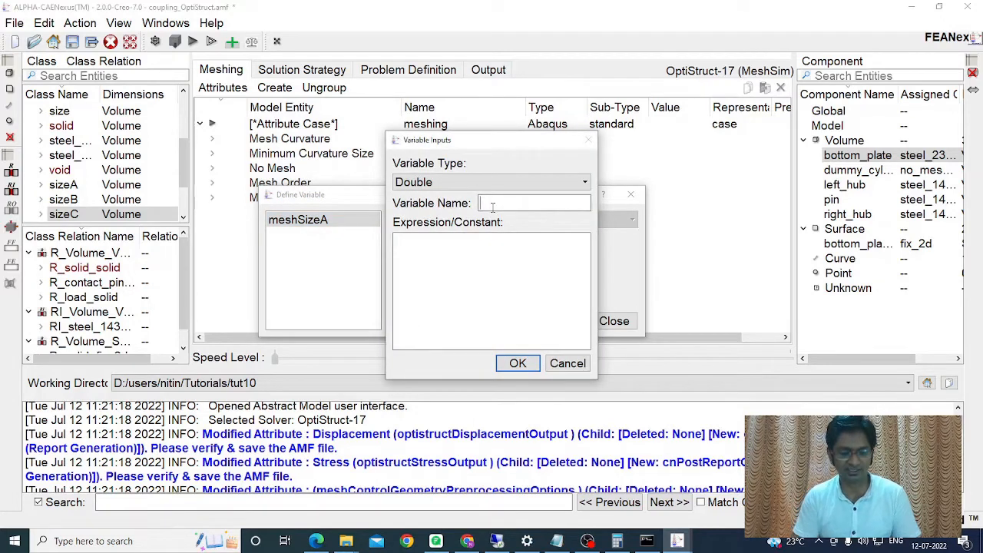
type("meshSiz")
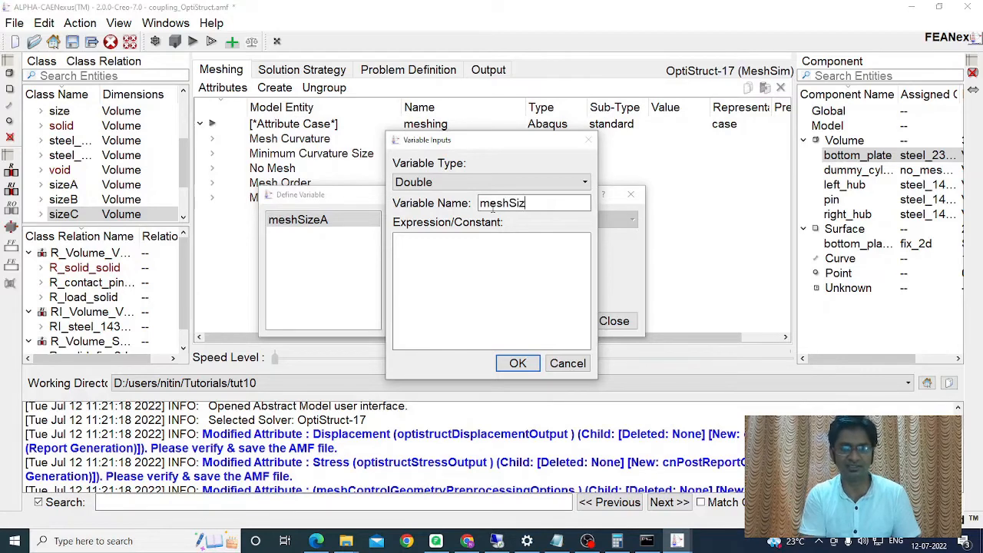
type("eB")
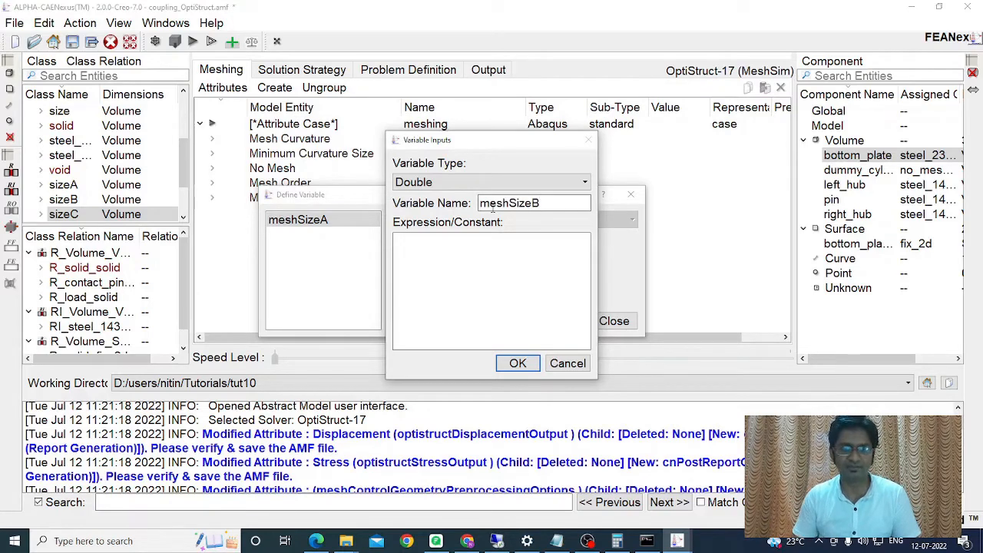
left_click(476, 245)
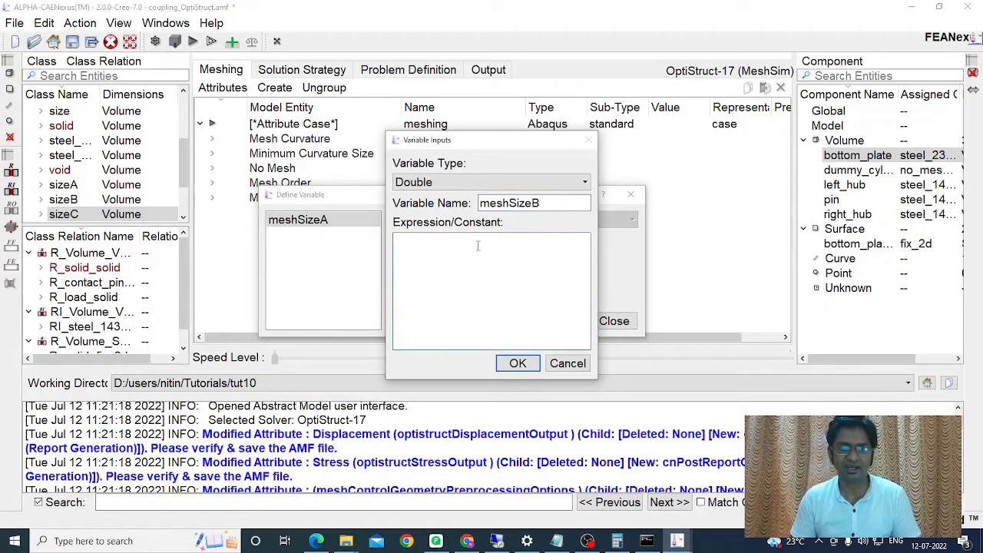
type("1")
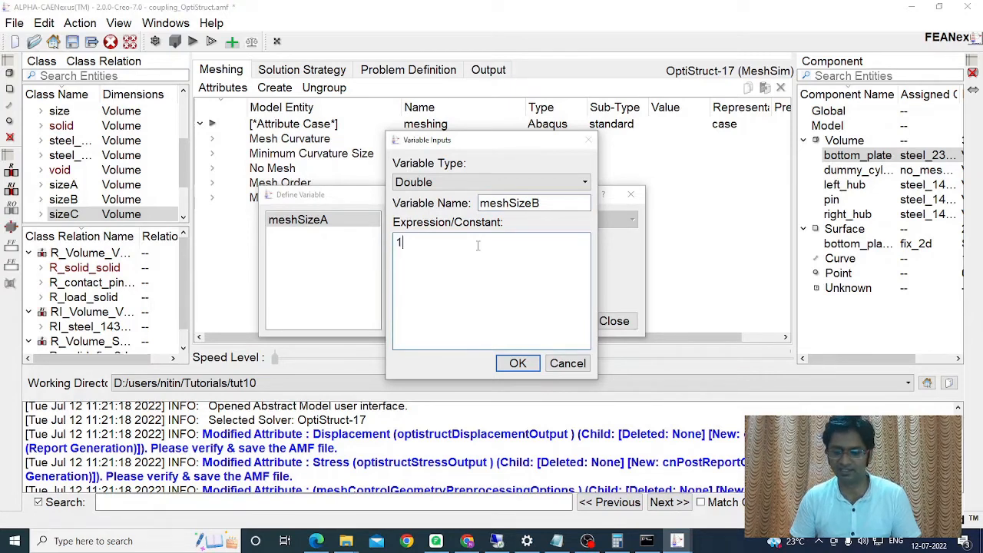
type(".2*m")
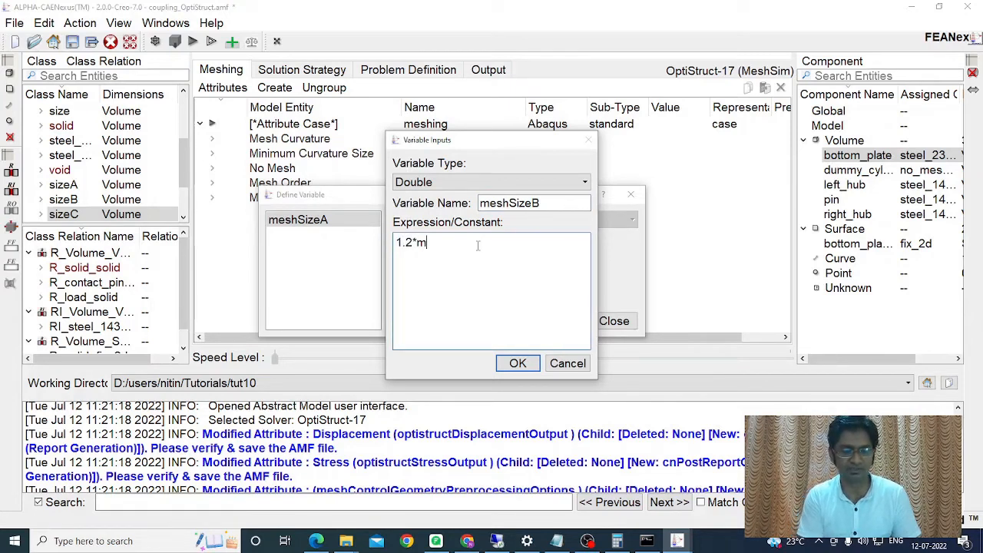
type("eshSizeA")
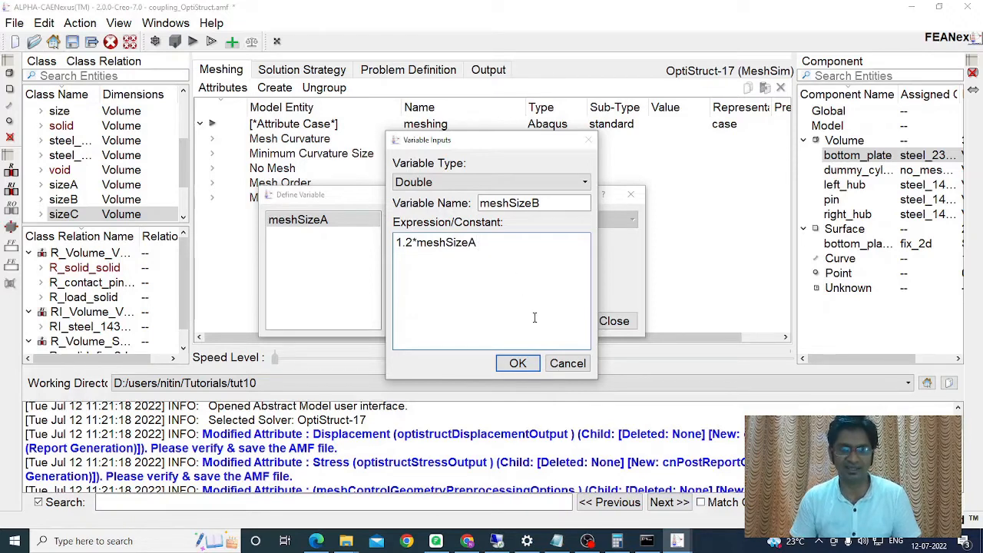
left_click(517, 364)
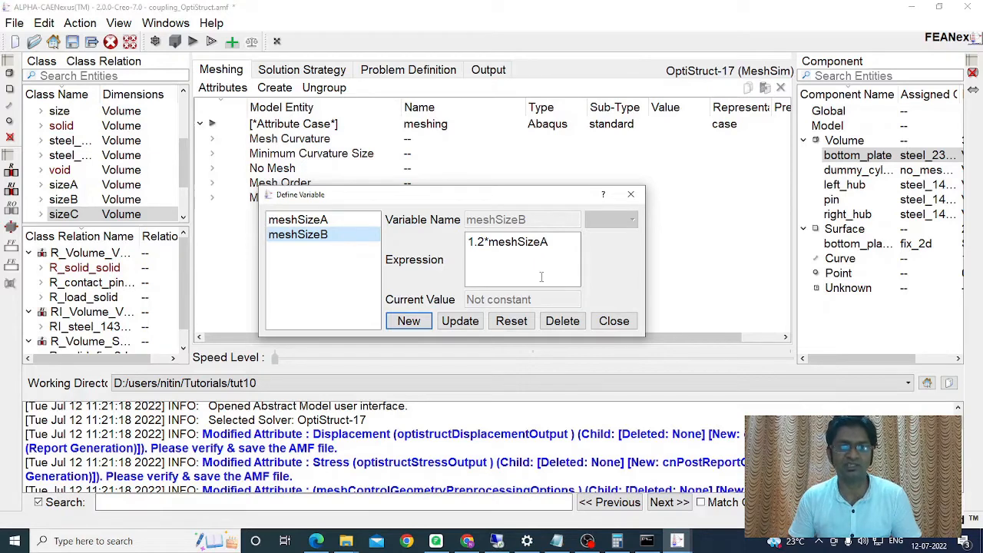
left_click(615, 322)
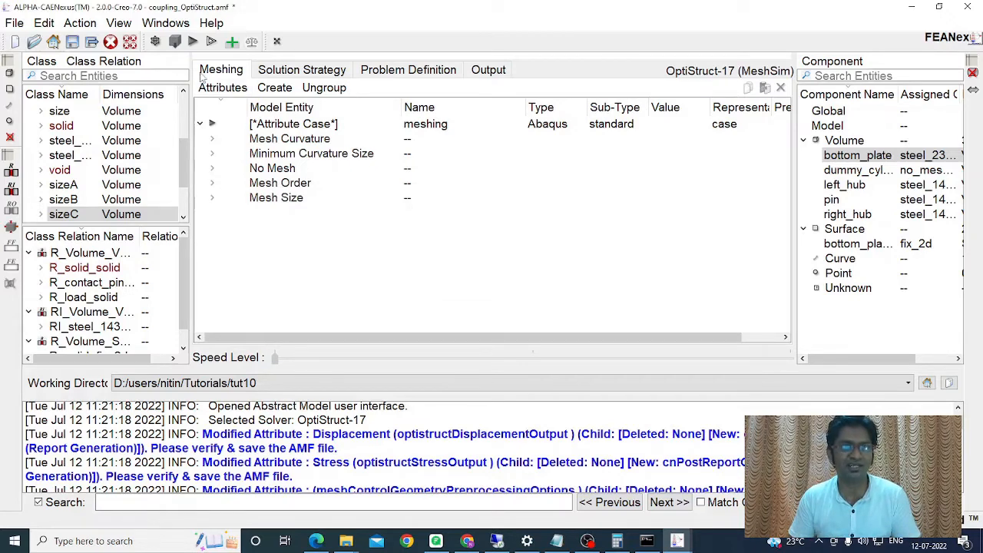
Step: Export the variable definitions to the tut10 folder as coupling_variable.vdf
left_click(15, 23)
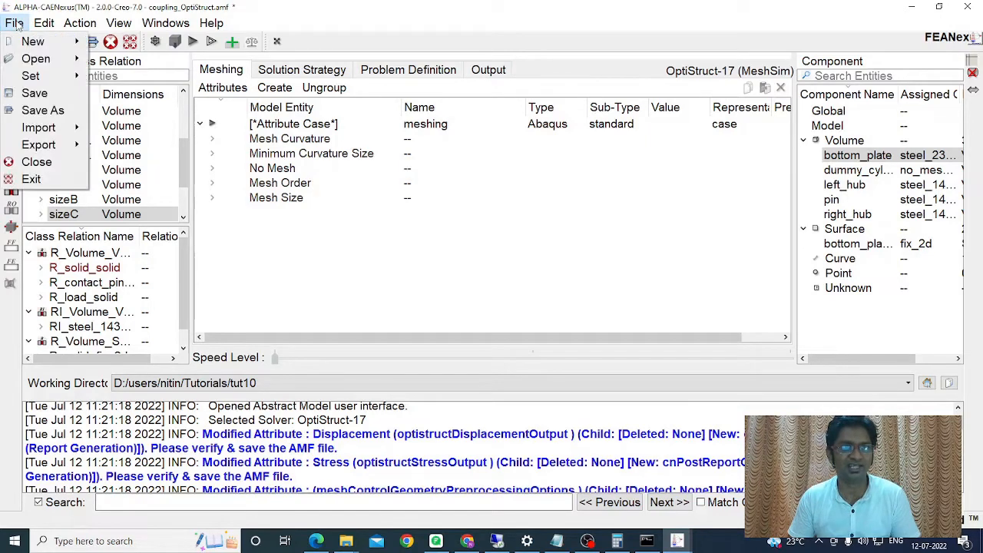
mouse_move(77, 144)
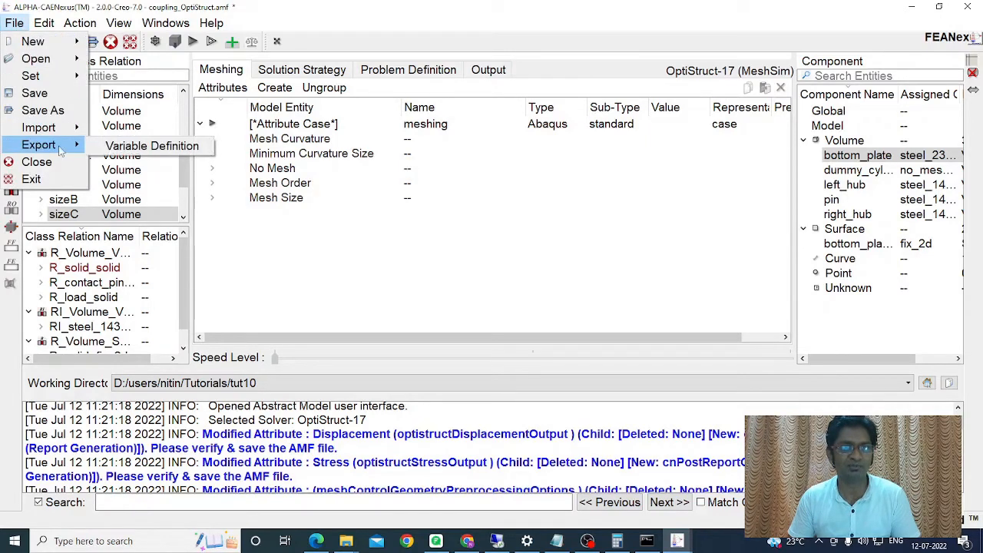
left_click(157, 148)
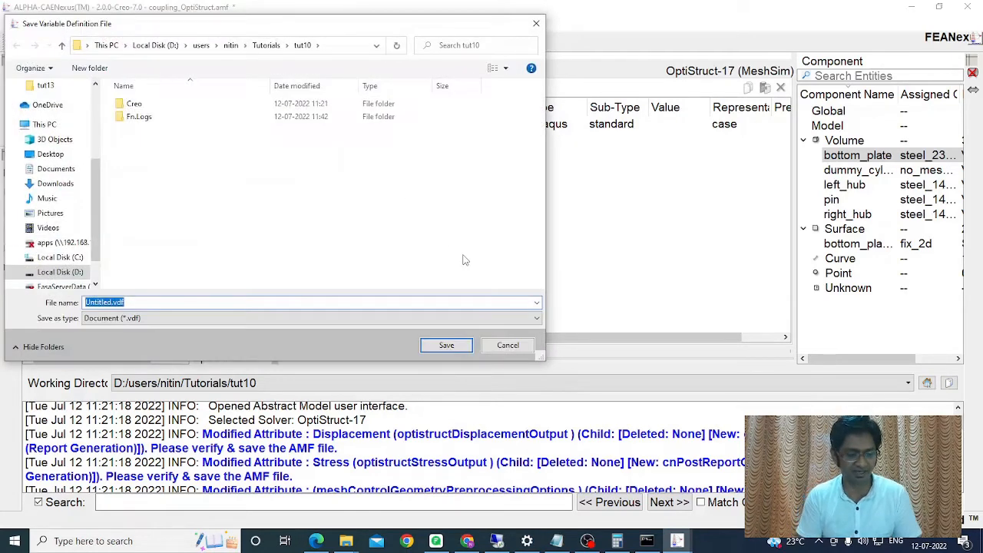
type("coupling")
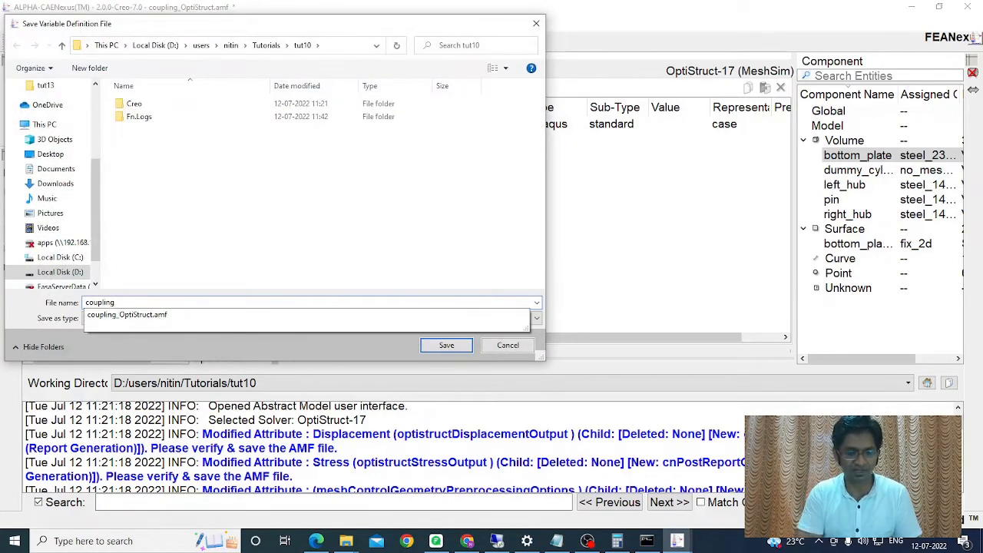
type("_variable.vdf")
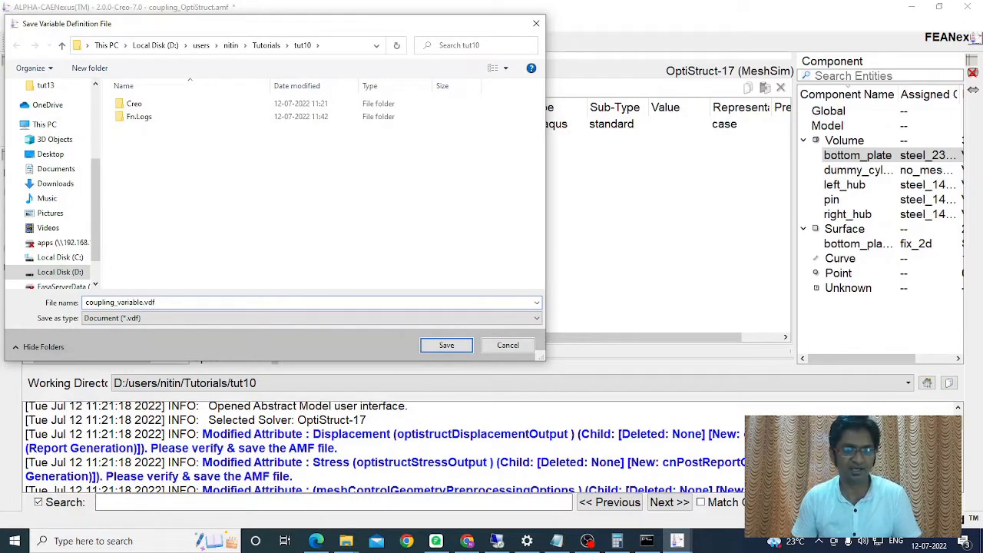
left_click(447, 345)
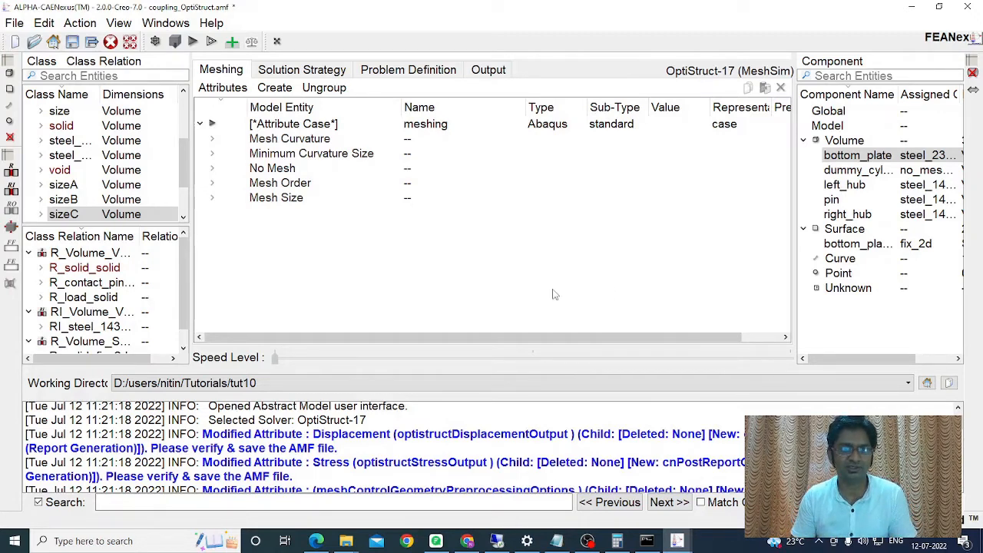
Step: Set the absolute mesh size of the sizeA attribute to the variable meshSizeA and apply it
left_click(212, 198)
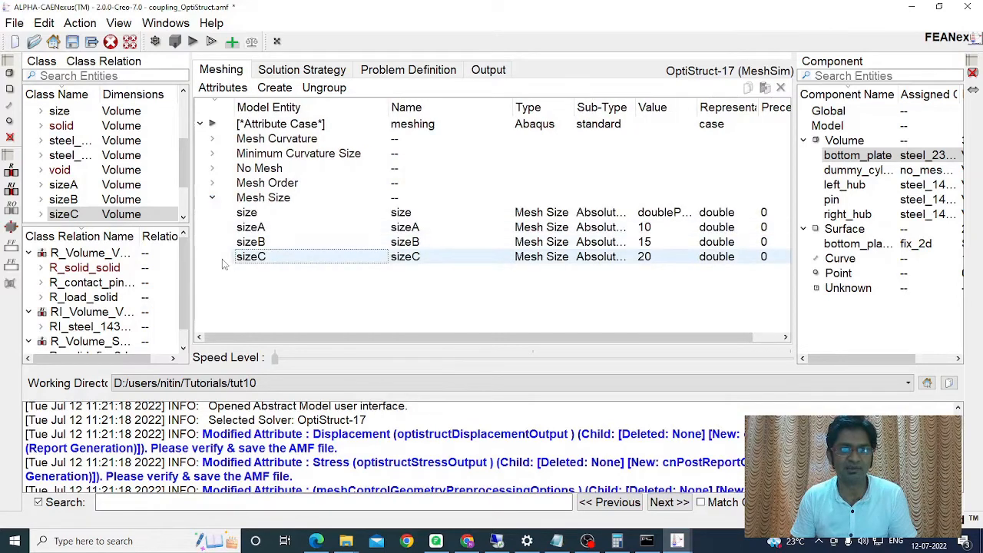
double_click(260, 230)
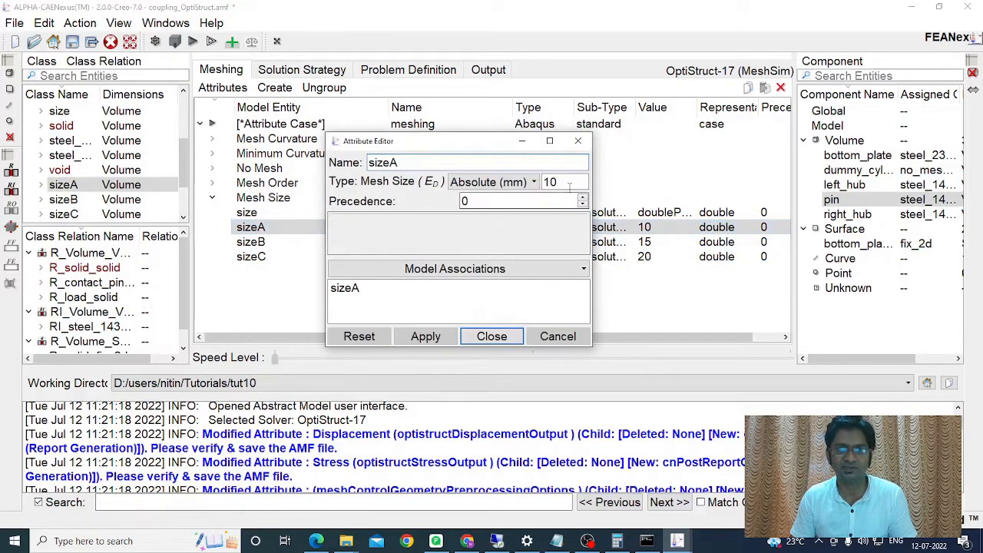
left_click_drag(567, 182, 514, 187)
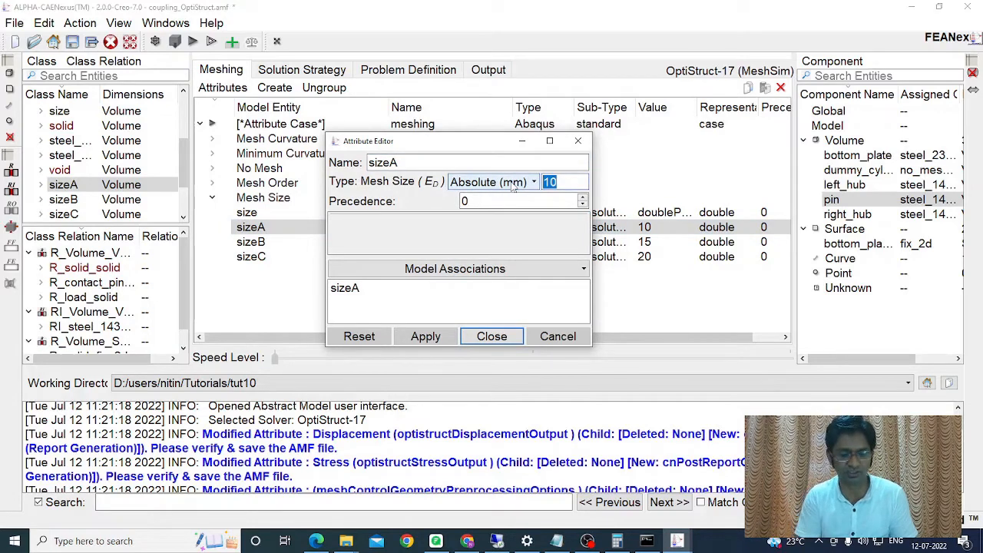
type("mesh")
type("SizeA")
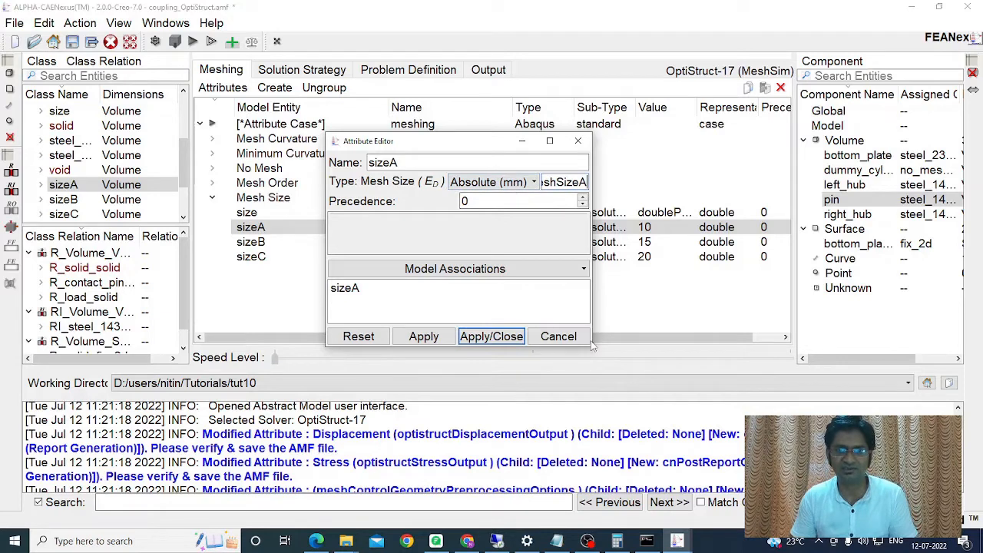
left_click_drag(591, 345, 692, 344)
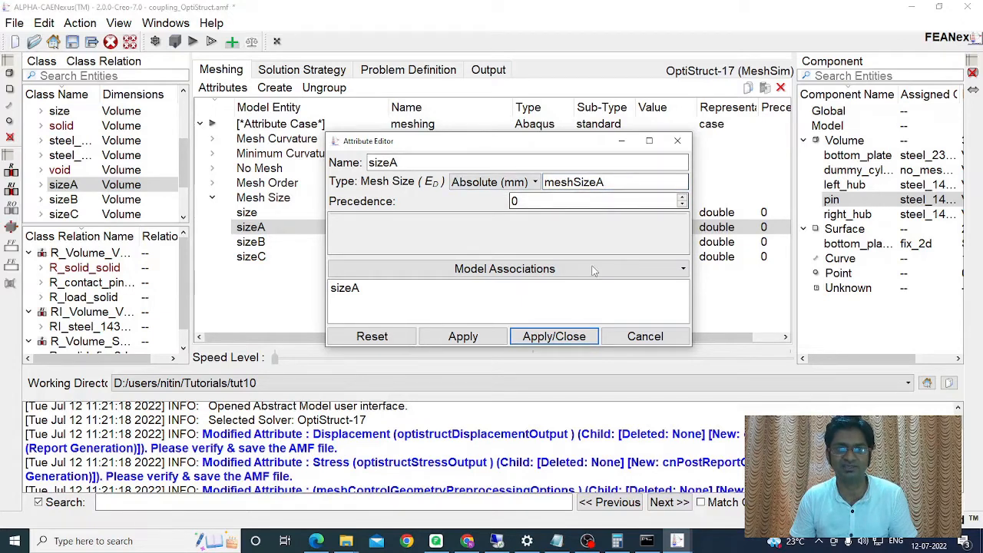
left_click(553, 337)
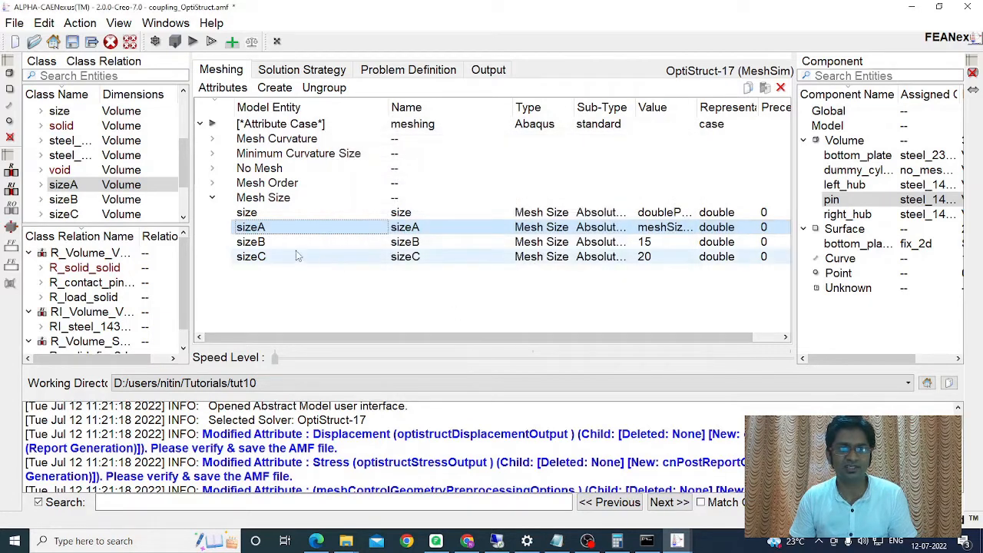
Step: Set the absolute mesh size of the sizeB attribute to the variable meshSizeB and apply it
double_click(252, 242)
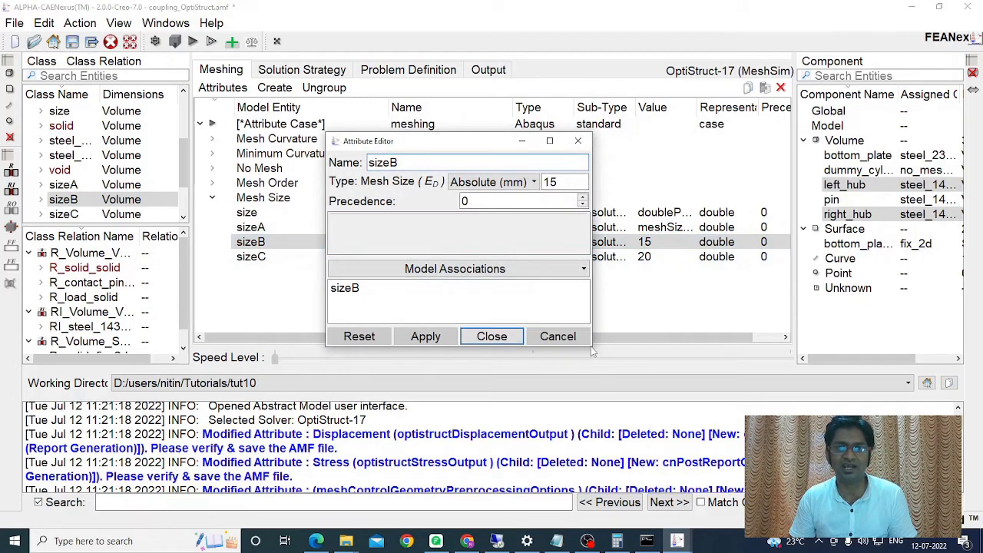
left_click_drag(592, 347, 660, 357)
double_click(552, 182)
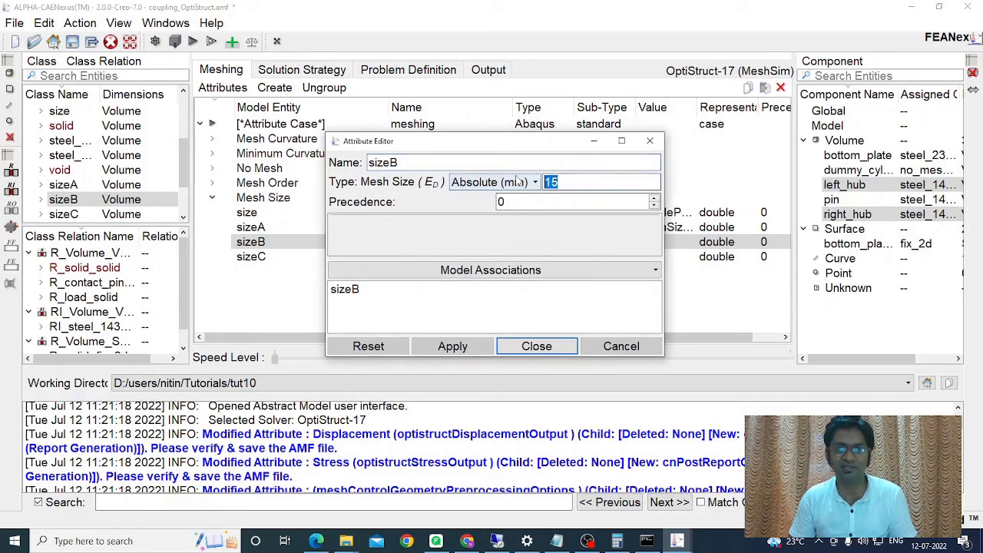
type("mesh")
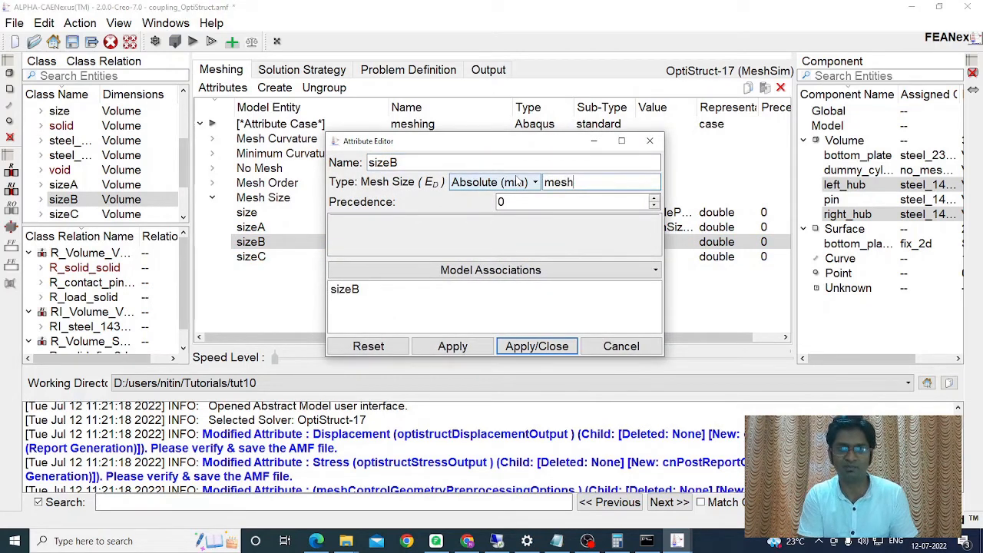
type("SizeB")
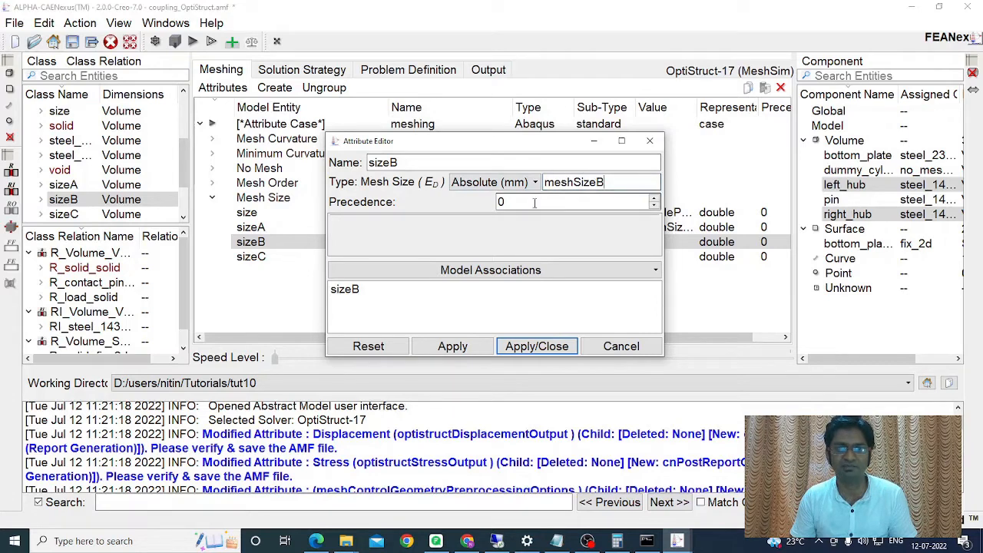
left_click(528, 346)
Step: Set the absolute mesh size of the sizeC attribute to the expression 2*meshSizeA and apply it
left_click(407, 258)
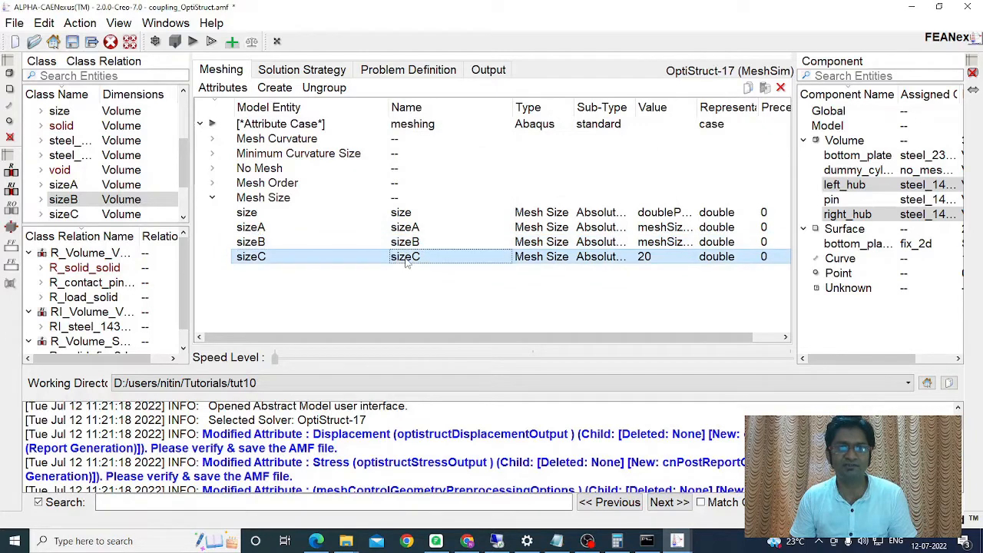
double_click(407, 258)
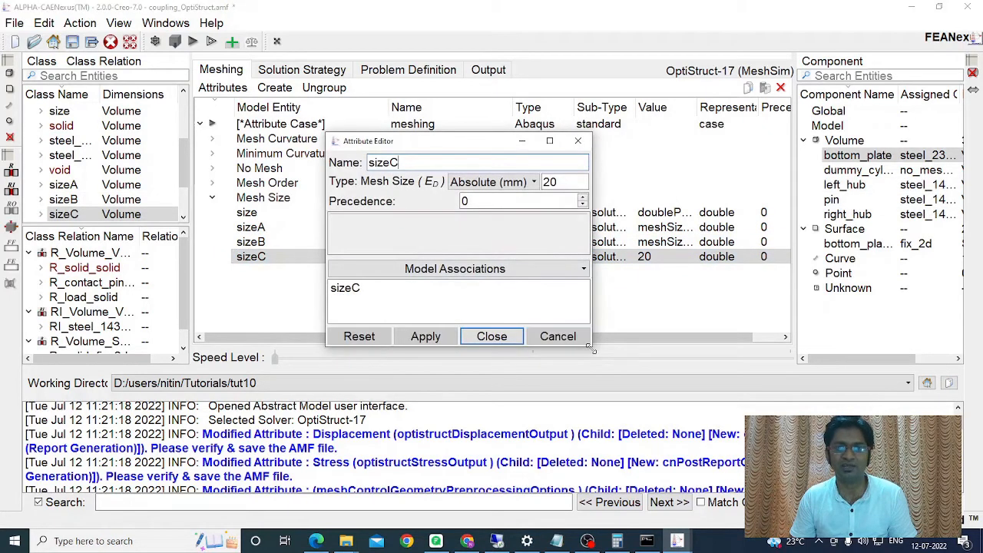
double_click(551, 182)
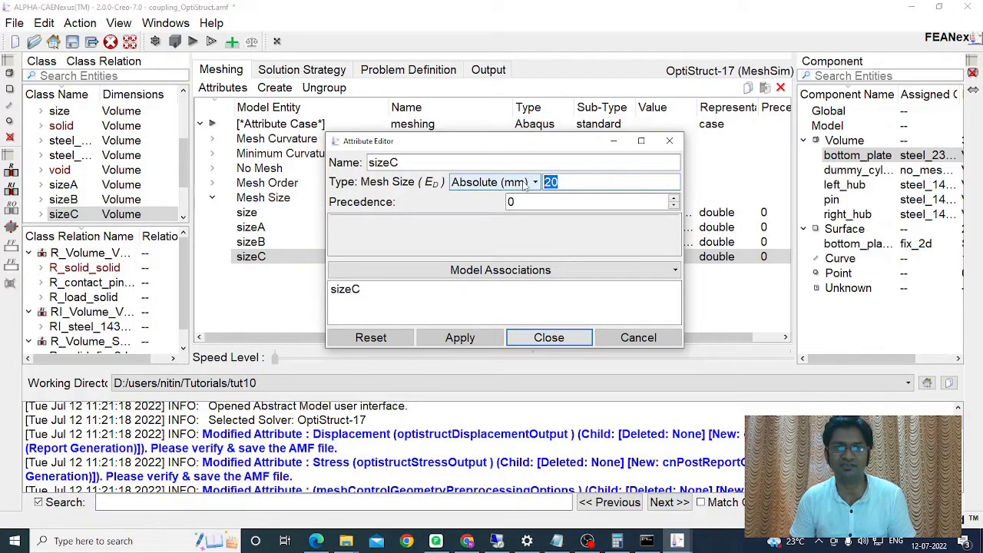
type("2*")
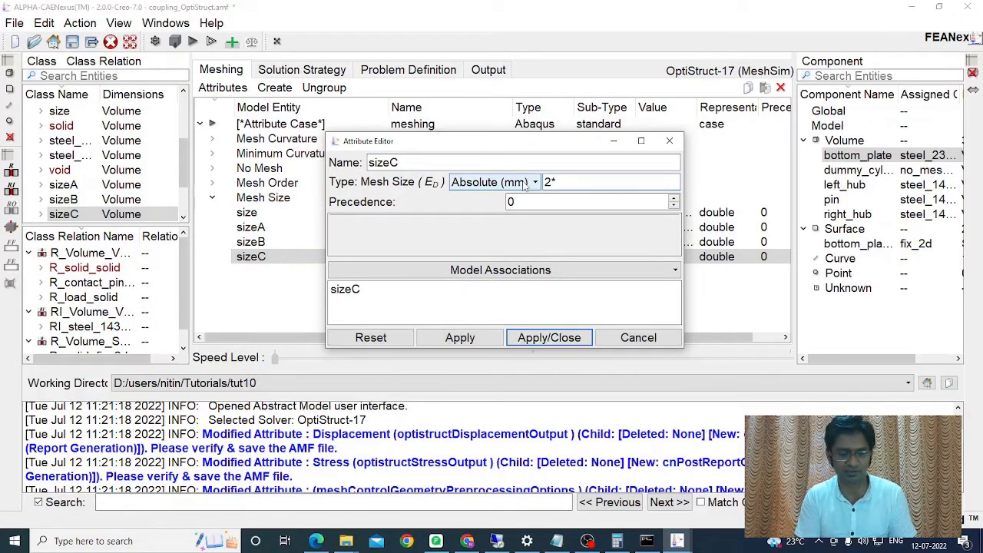
type("meshSizeA")
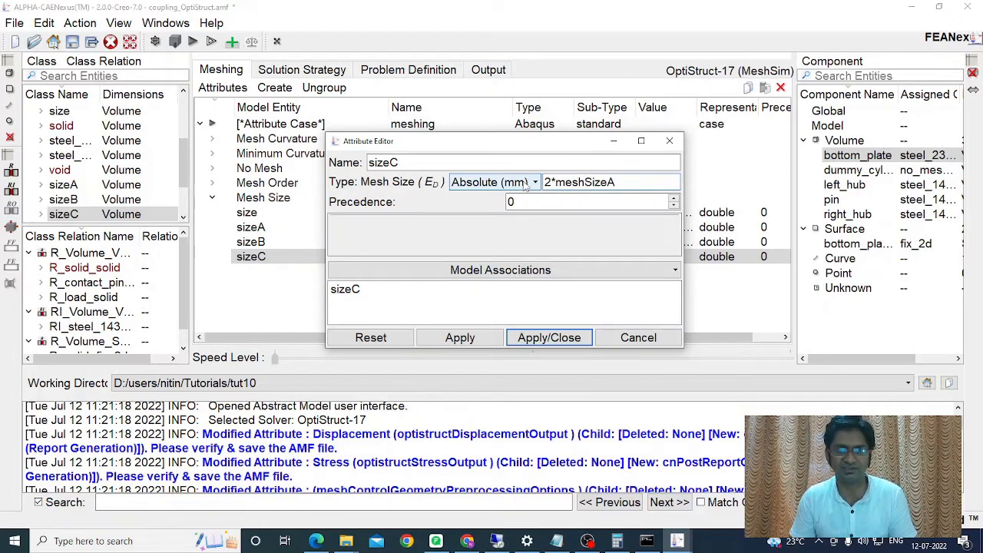
left_click(549, 342)
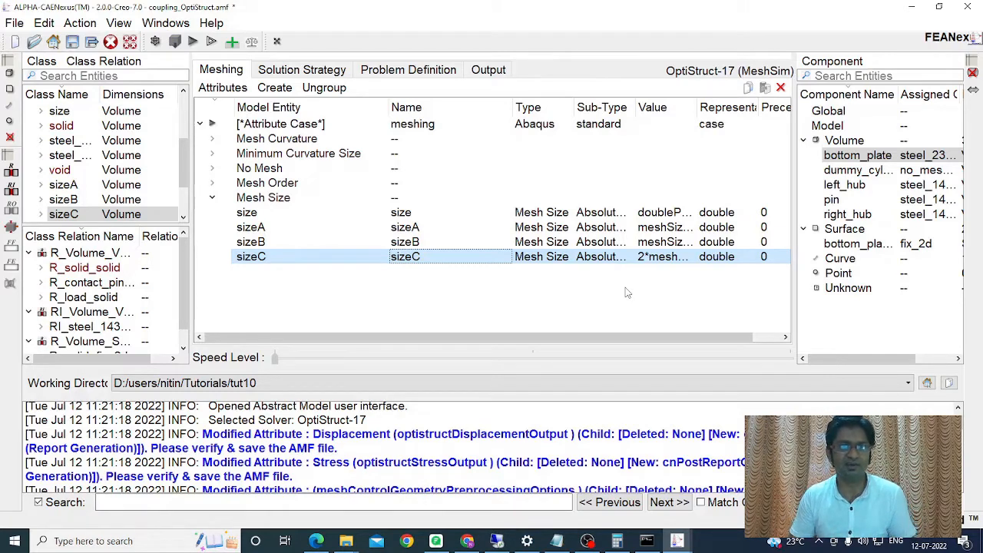
Step: Generate the simulation model from the Creo assembly coupling_fea.asm.4 in the tut10 Creo folder and show it full screen
left_click(192, 42)
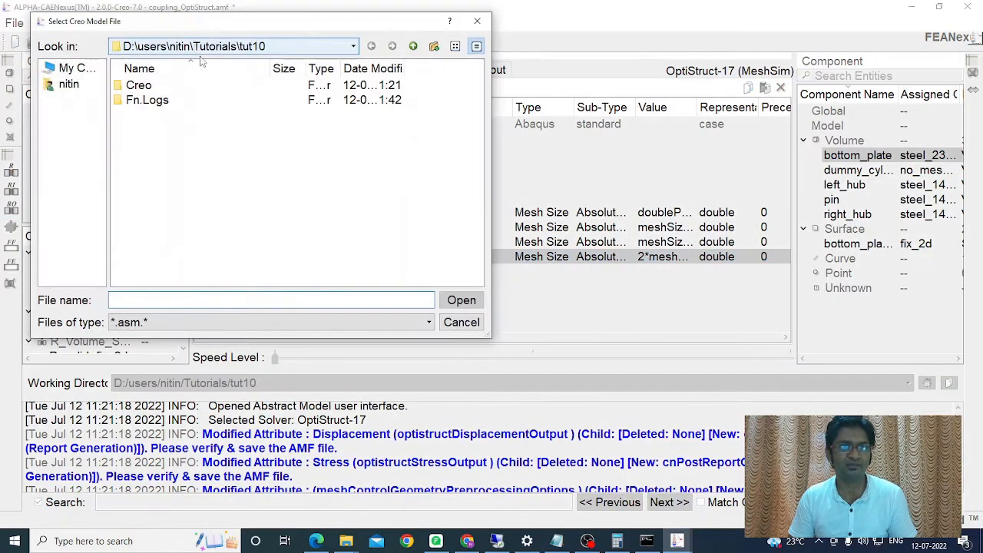
double_click(146, 86)
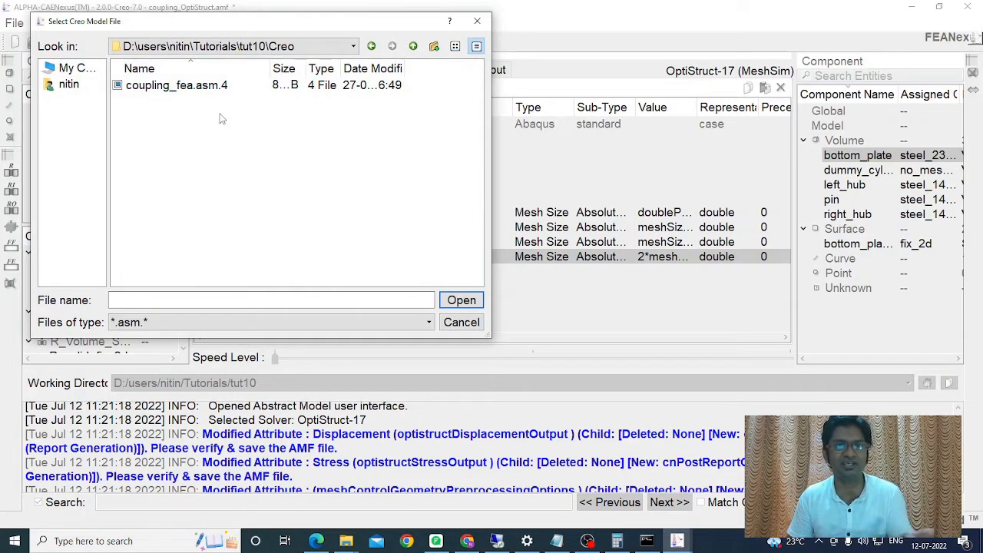
left_click(170, 85)
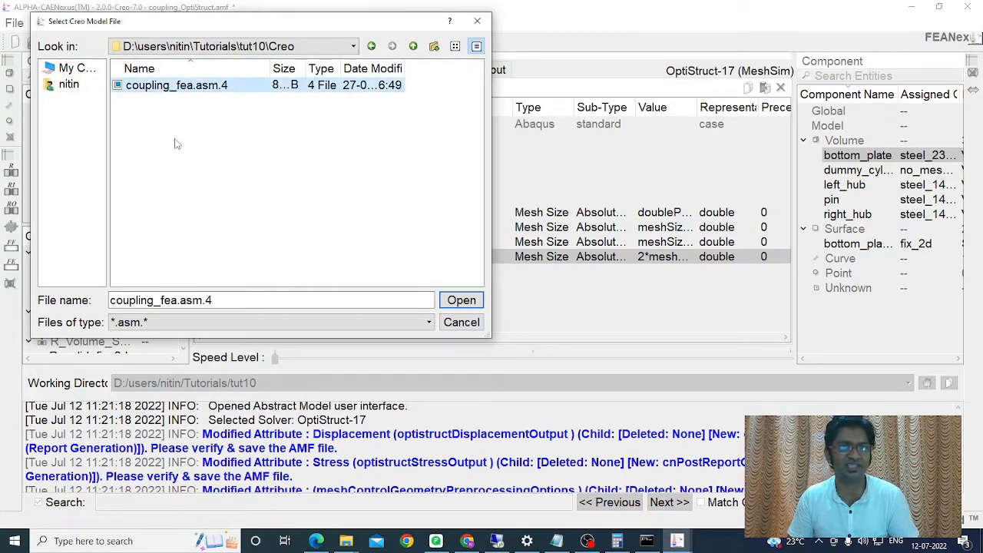
left_click(453, 304)
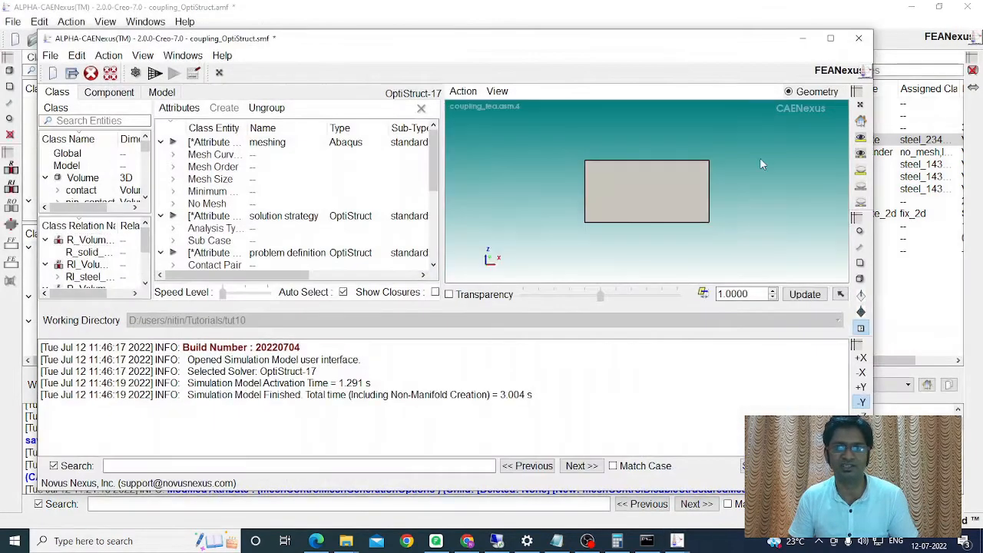
left_click(828, 40)
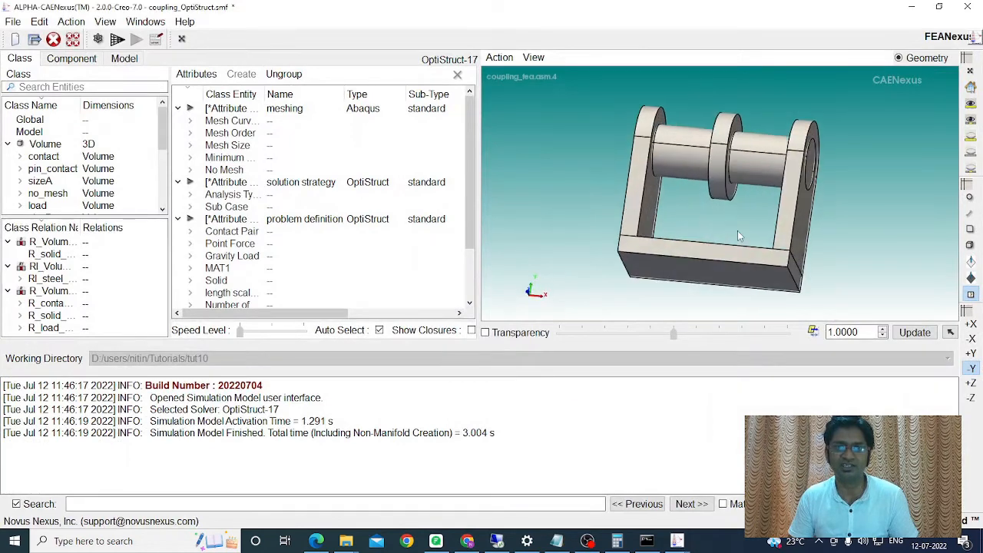
middle_click_drag(742, 160, 752, 107)
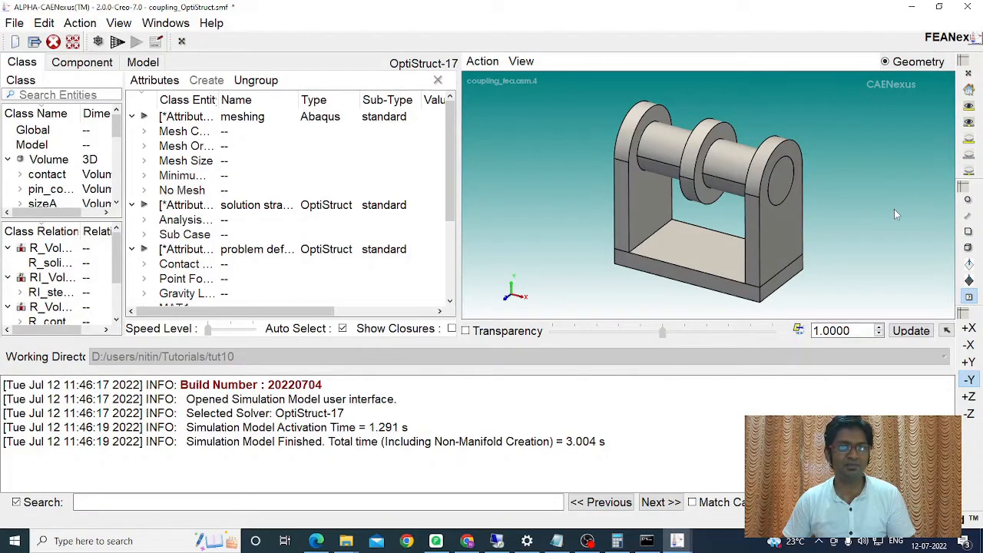
Step: List the mesh sizes assigned to the simulation model's volumes and examine the evaluated sizeA attribute on the pin
left_click(156, 65)
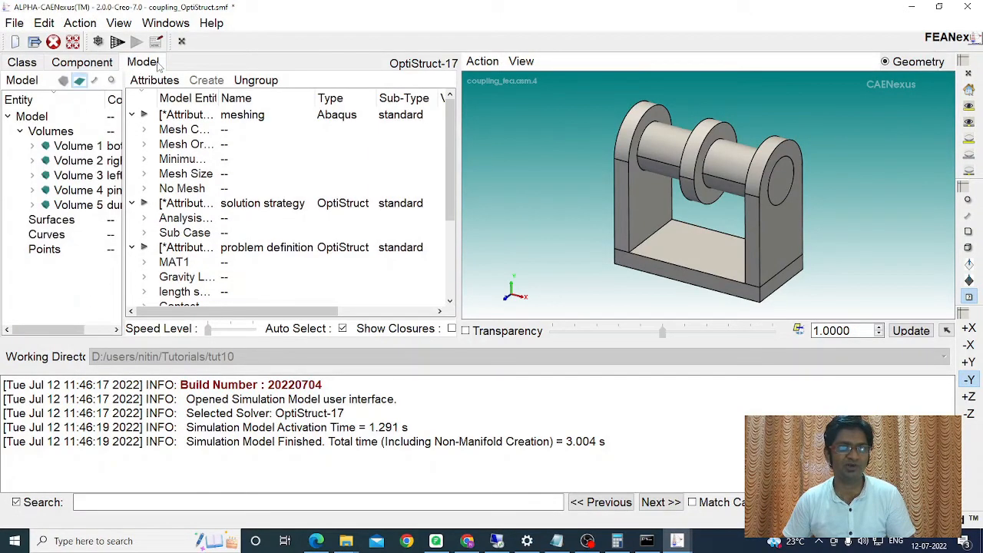
left_click(143, 175)
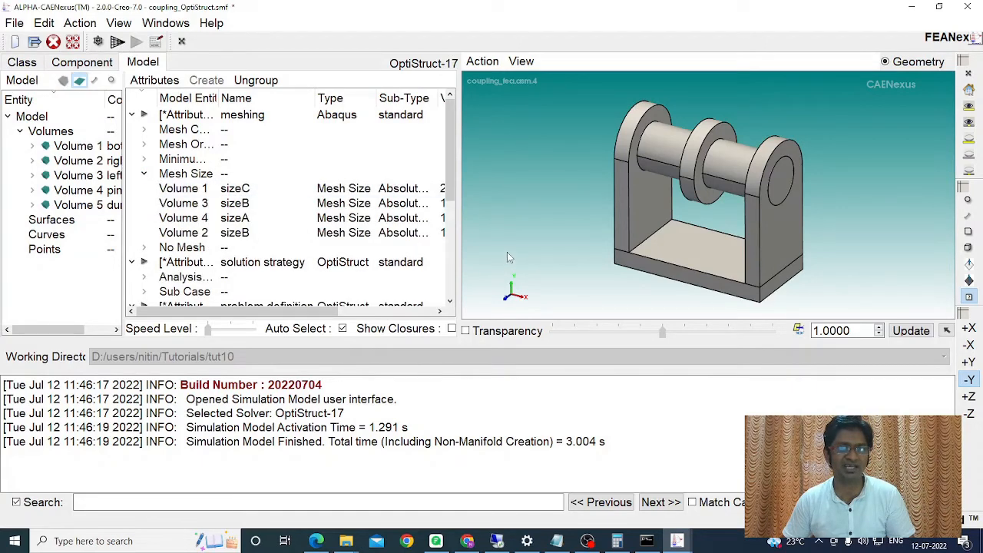
left_click_drag(458, 225, 596, 219)
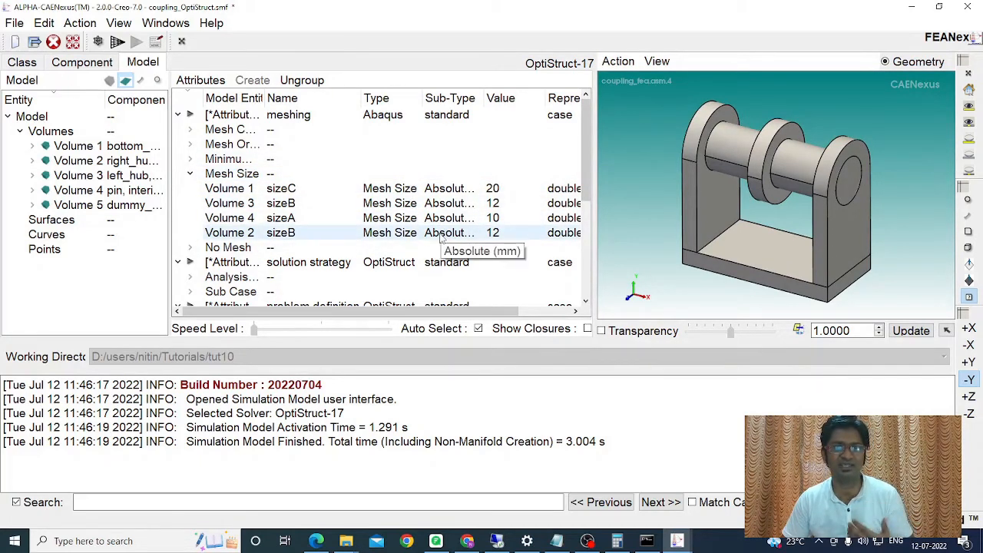
double_click(281, 219)
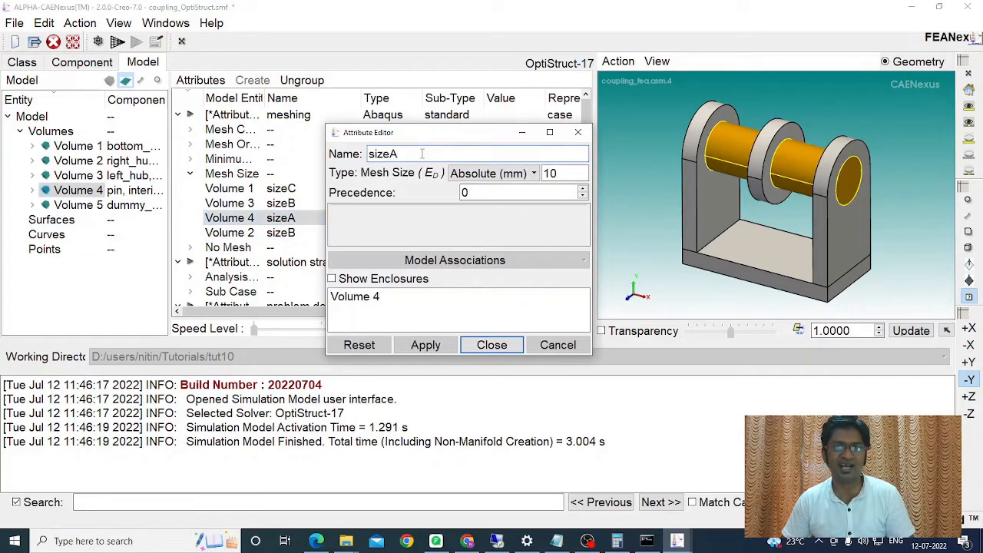
left_click_drag(421, 138, 282, 118)
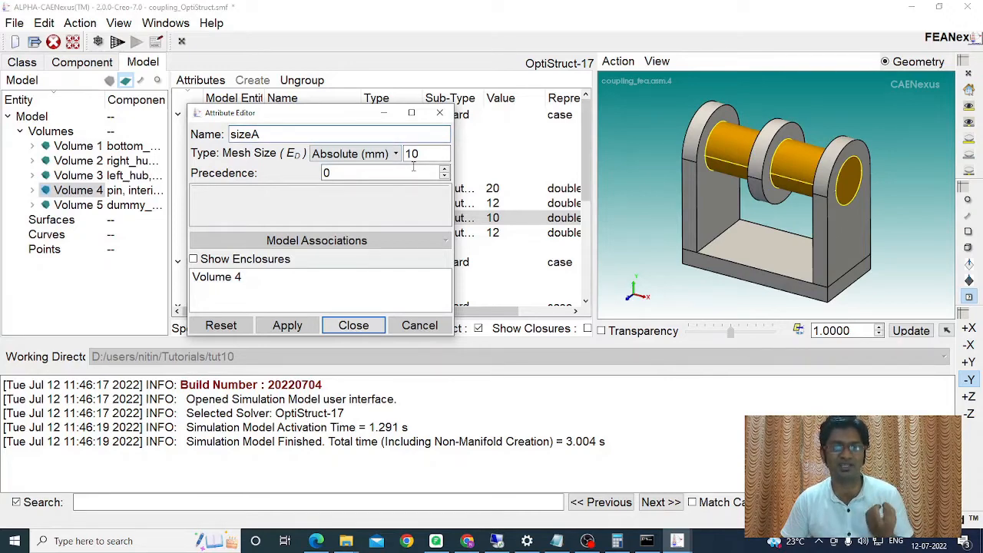
left_click(351, 324)
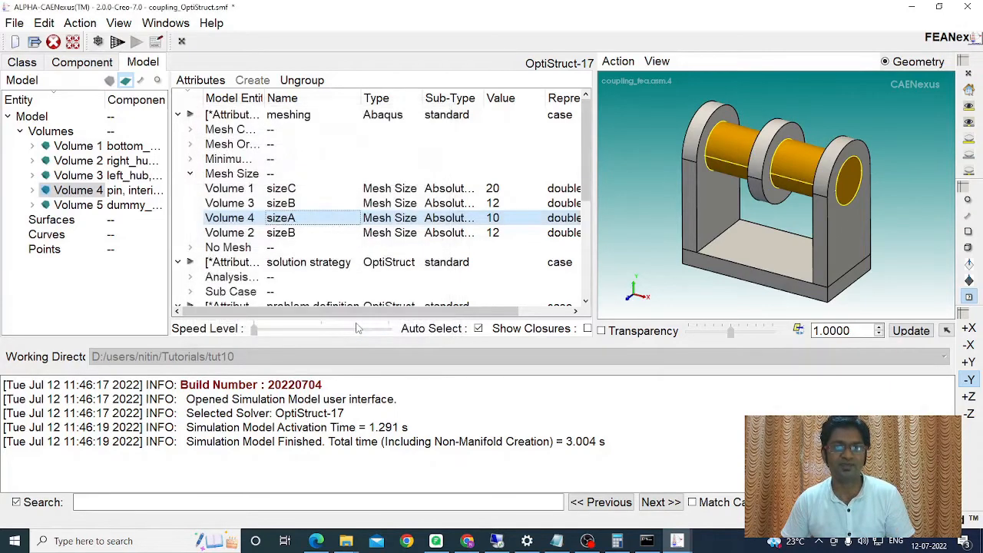
Step: Examine the evaluated mesh sizes of the sizeB attribute on the right hub and the sizeC attribute on the bottom plate
double_click(292, 232)
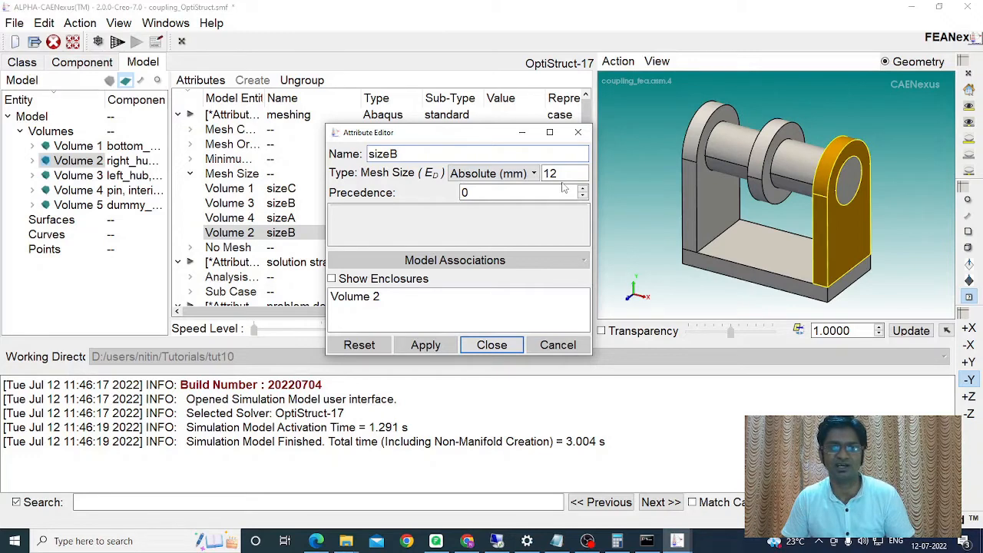
left_click(498, 347)
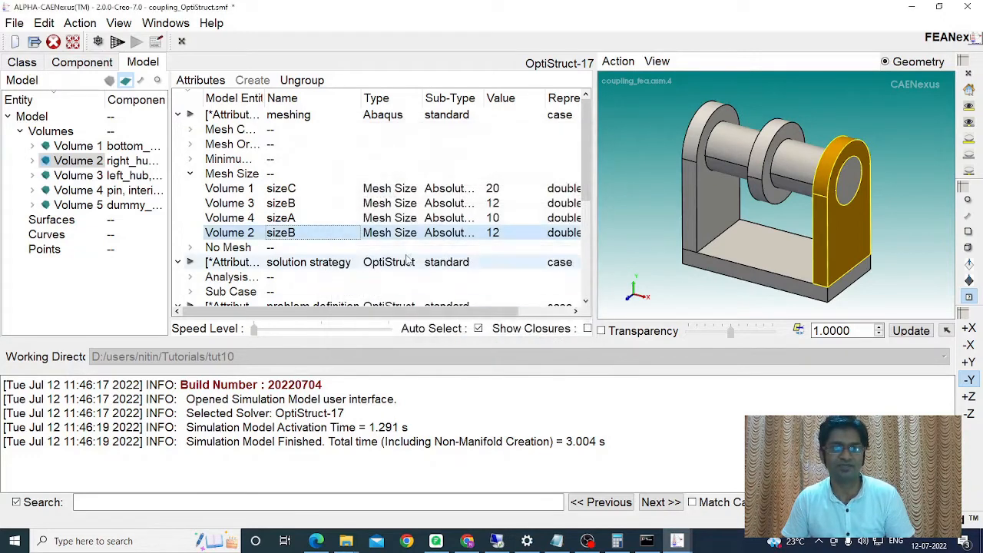
left_click(311, 189)
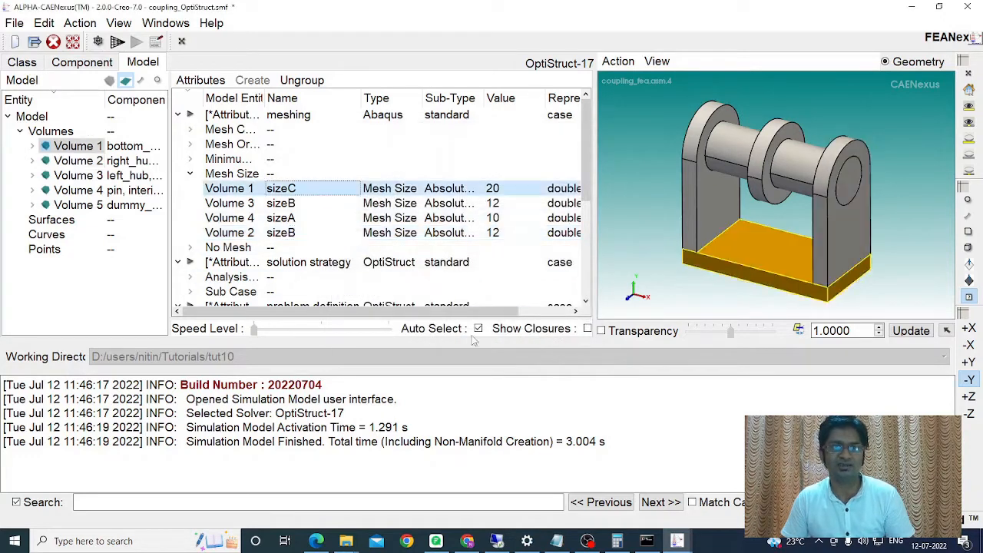
double_click(292, 190)
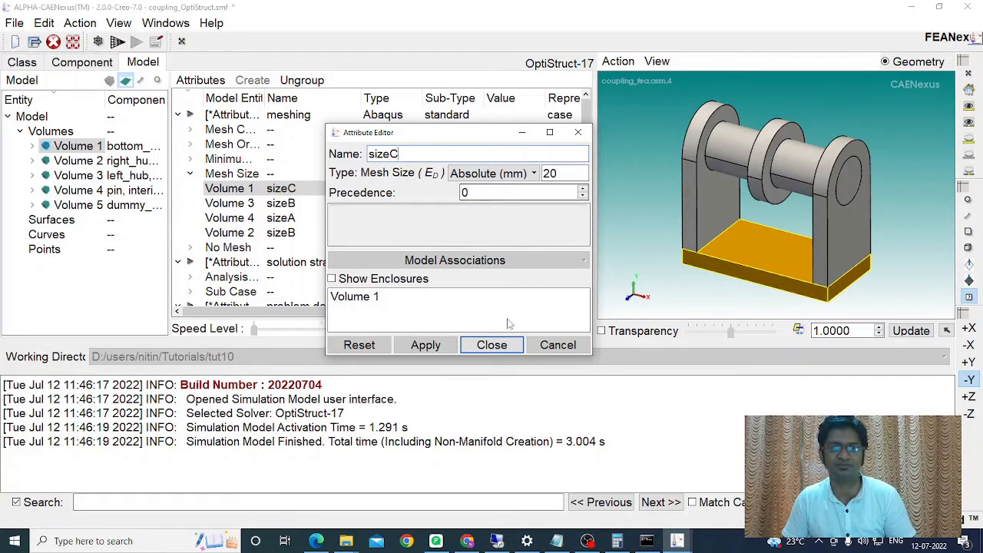
left_click(496, 342)
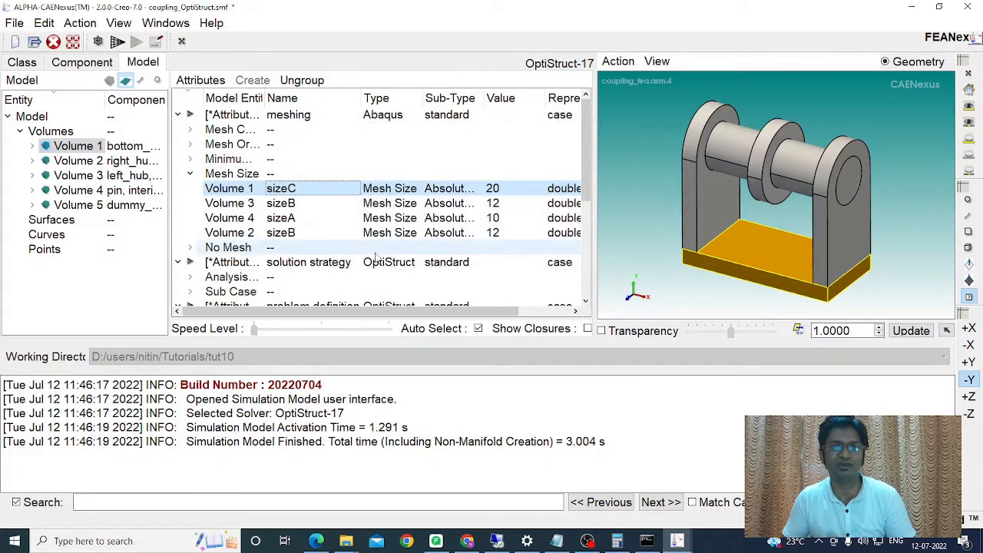